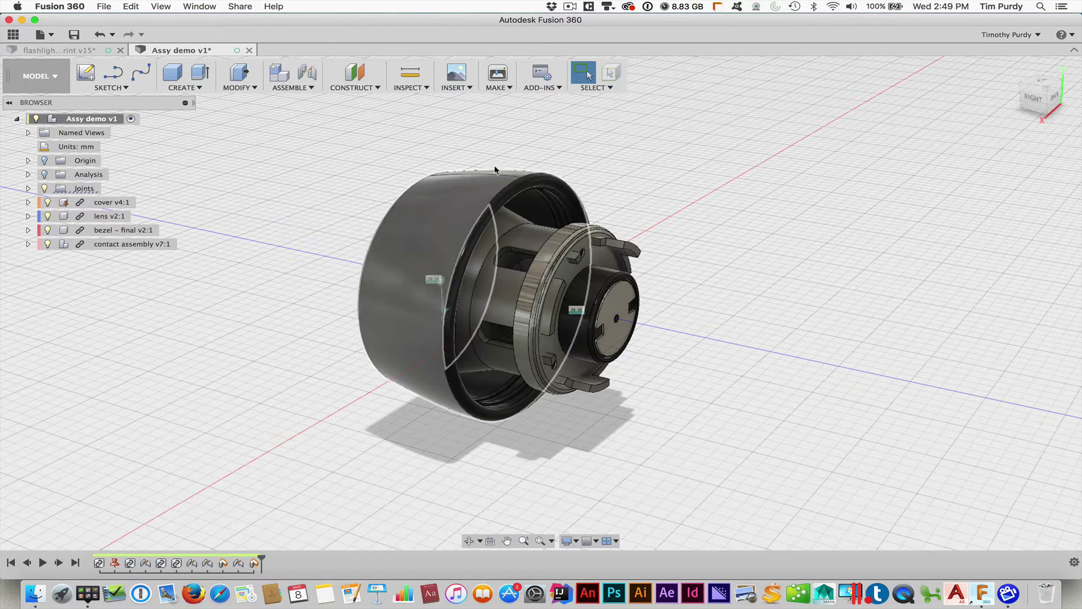
- Open the INSERT menu to show the McMaster-Carr component option
{"action": "left_click", "coordinate": [459, 89]}
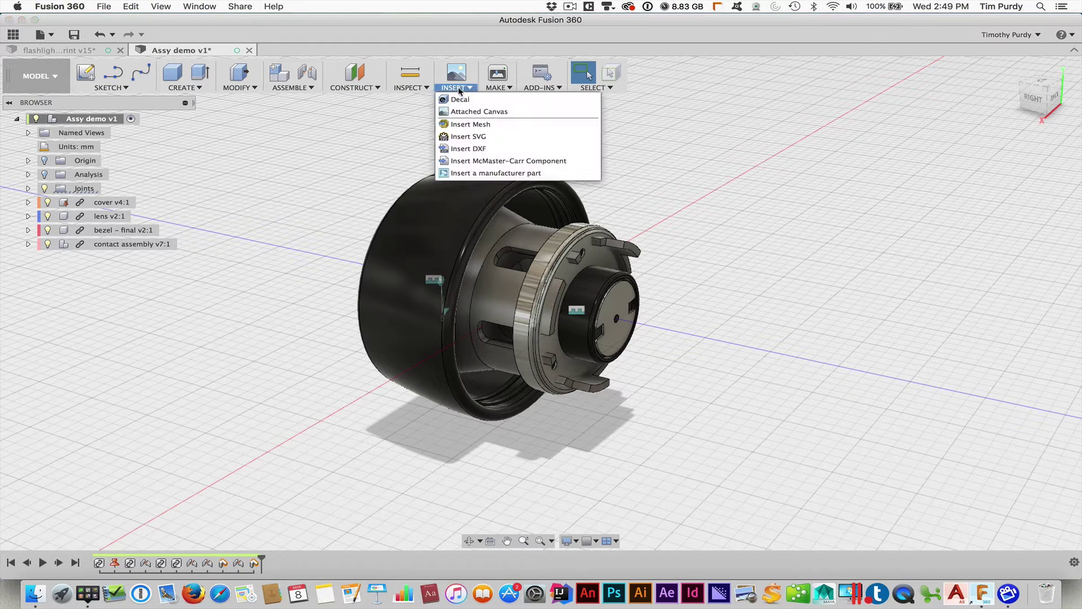
- Open the McMaster-Carr catalog, move it up-left and enlarge it
{"action": "left_click", "coordinate": [482, 162]}
{"action": "left_click_drag", "start_coordinate": [431, 159], "coordinate": [412, 126]}
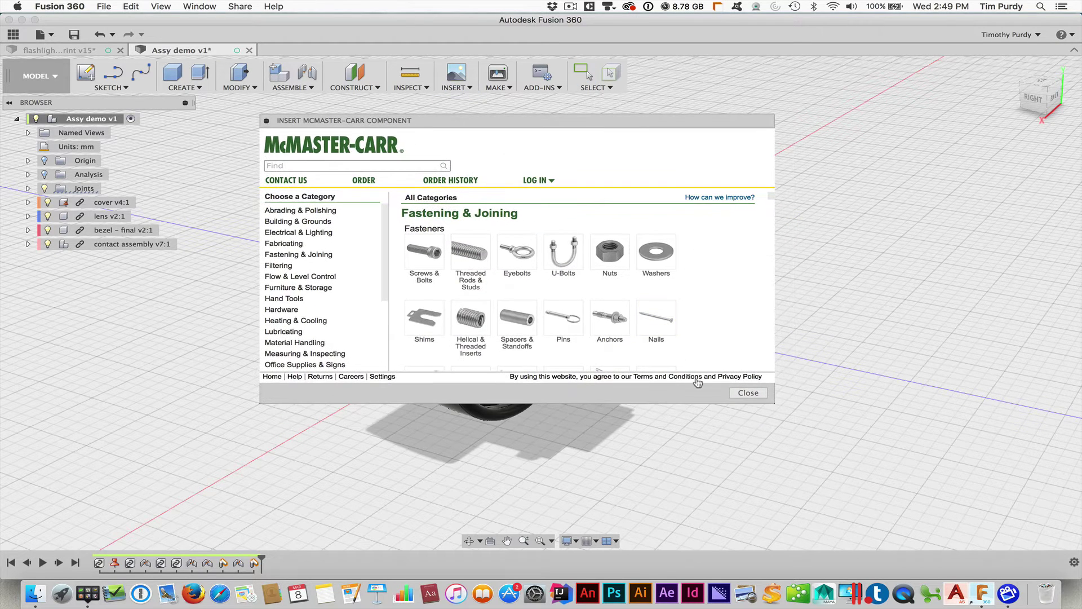
{"action": "left_click_drag", "start_coordinate": [780, 409], "coordinate": [884, 514]}
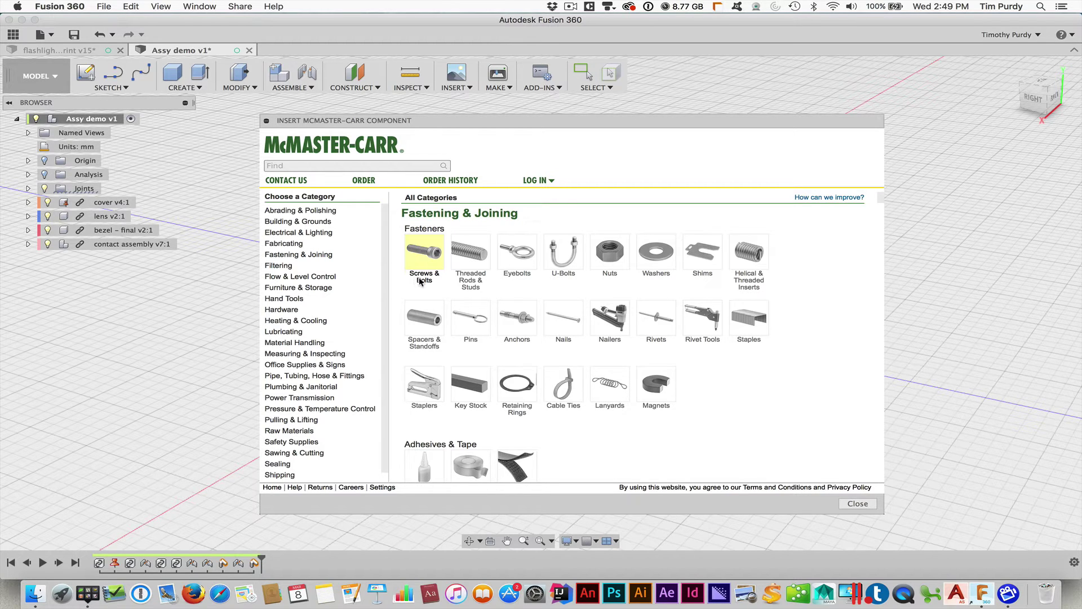
- Browse Screws & Bolts > Tapping Screws, filter for Plastic, and open the steel Phillips screws
{"action": "left_click", "coordinate": [423, 256]}
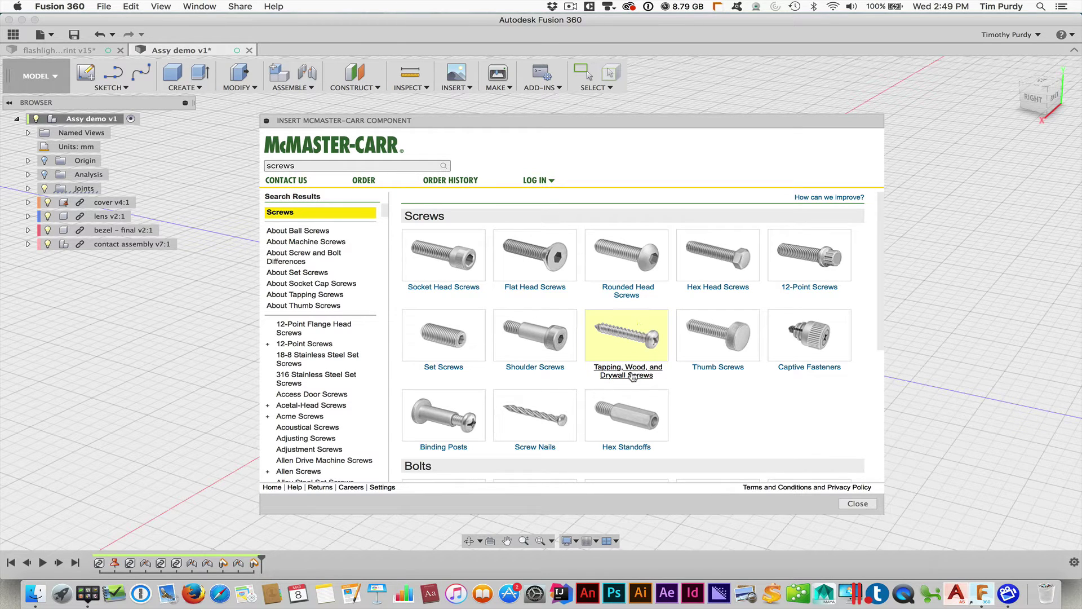
{"action": "left_click", "coordinate": [633, 376]}
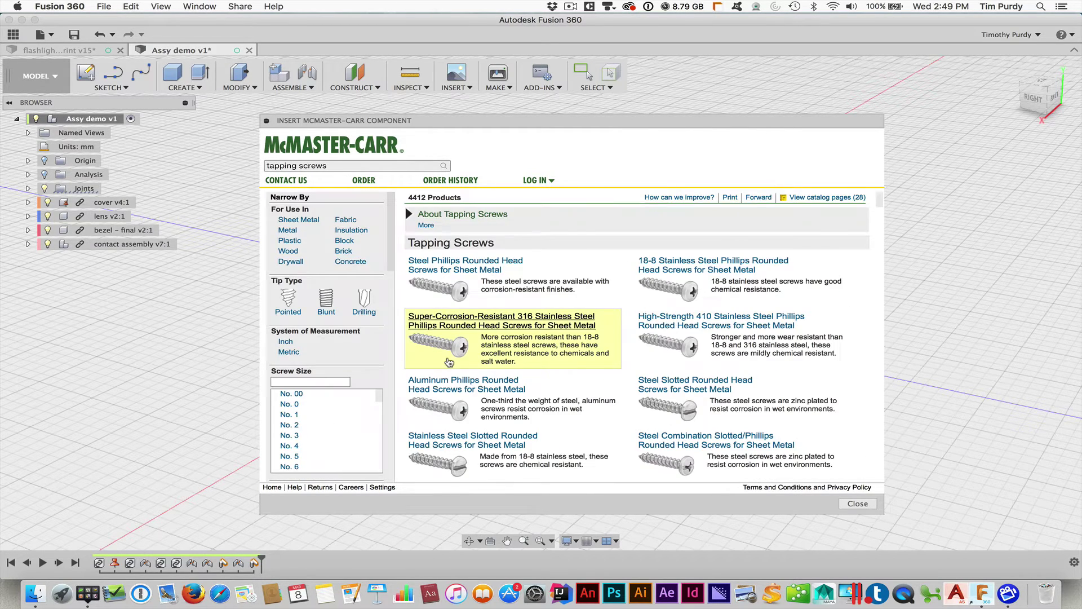
{"action": "left_click", "coordinate": [291, 241]}
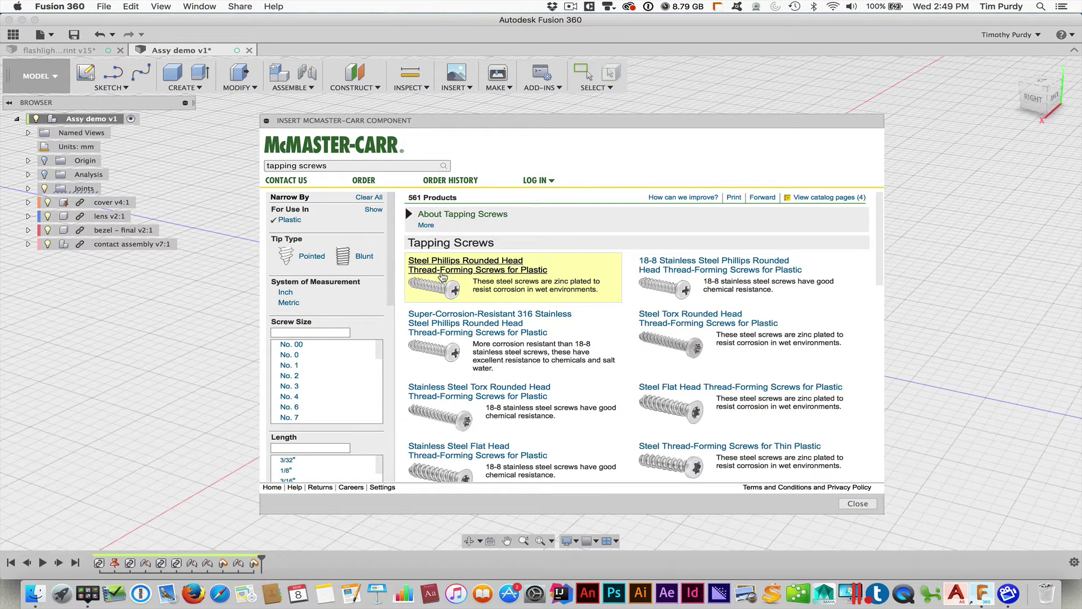
{"action": "left_click", "coordinate": [442, 275]}
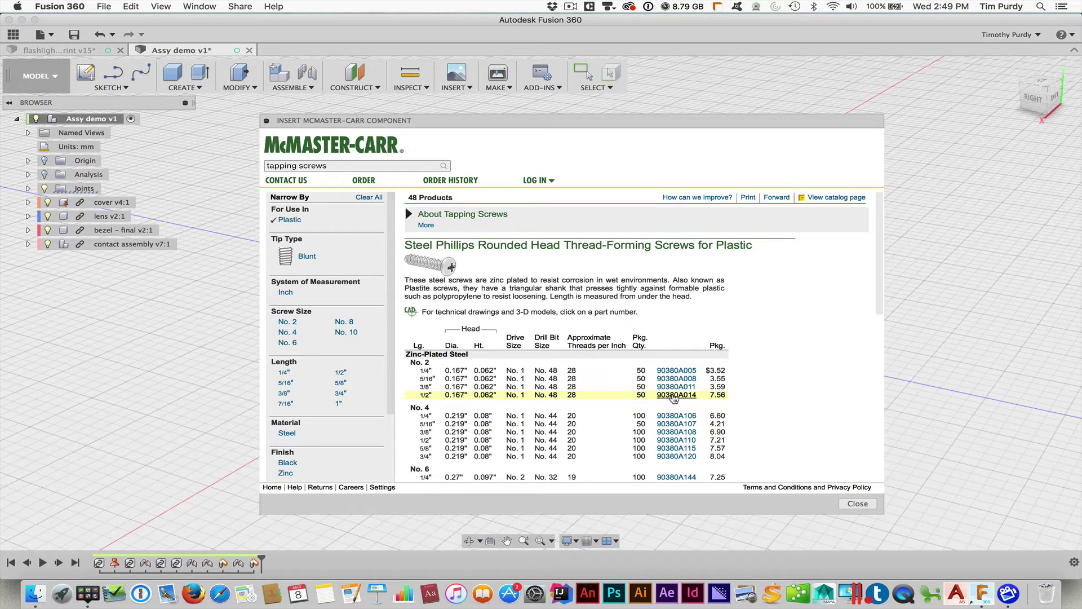
- Open the product page for 1/2" No. 2 screw 90380A014 and list its CAD formats
{"action": "left_click", "coordinate": [674, 395]}
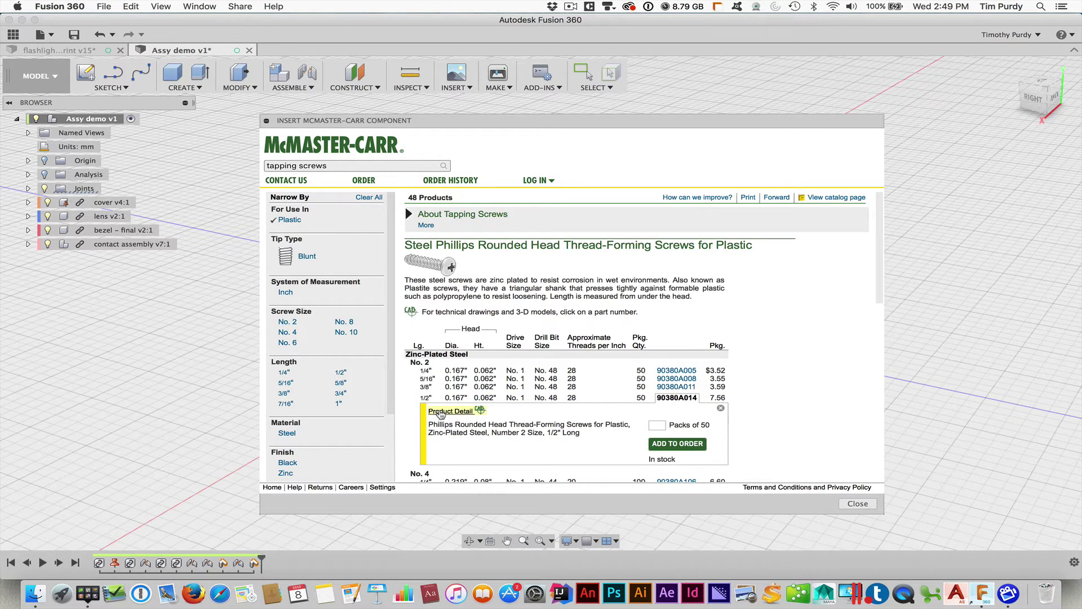
{"action": "left_click", "coordinate": [441, 412]}
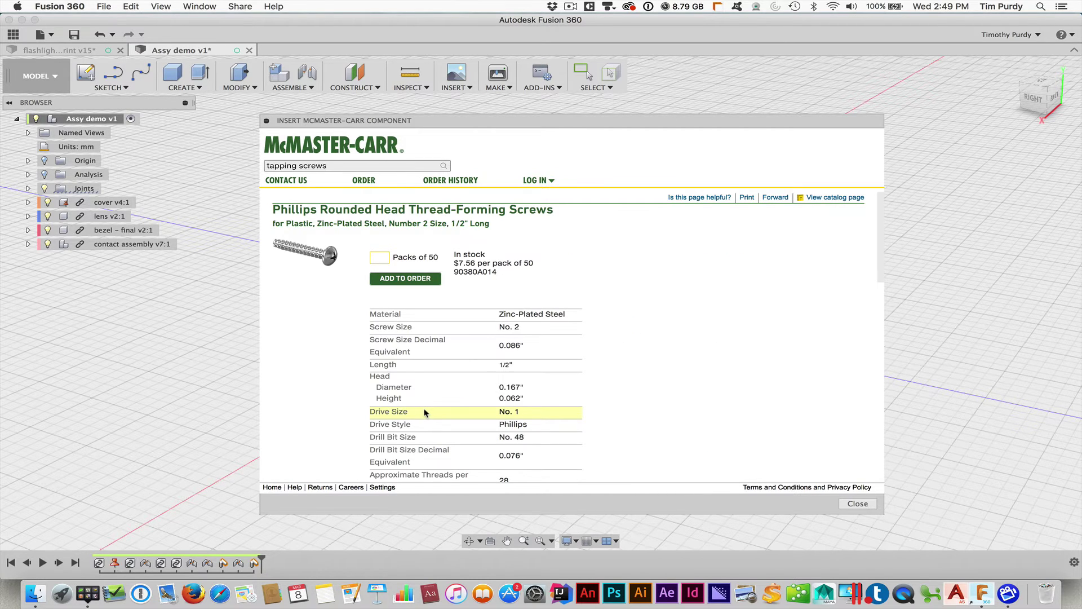
{"action": "scroll", "coordinate": [424, 412], "scroll_direction": "down", "scroll_amount": 10}
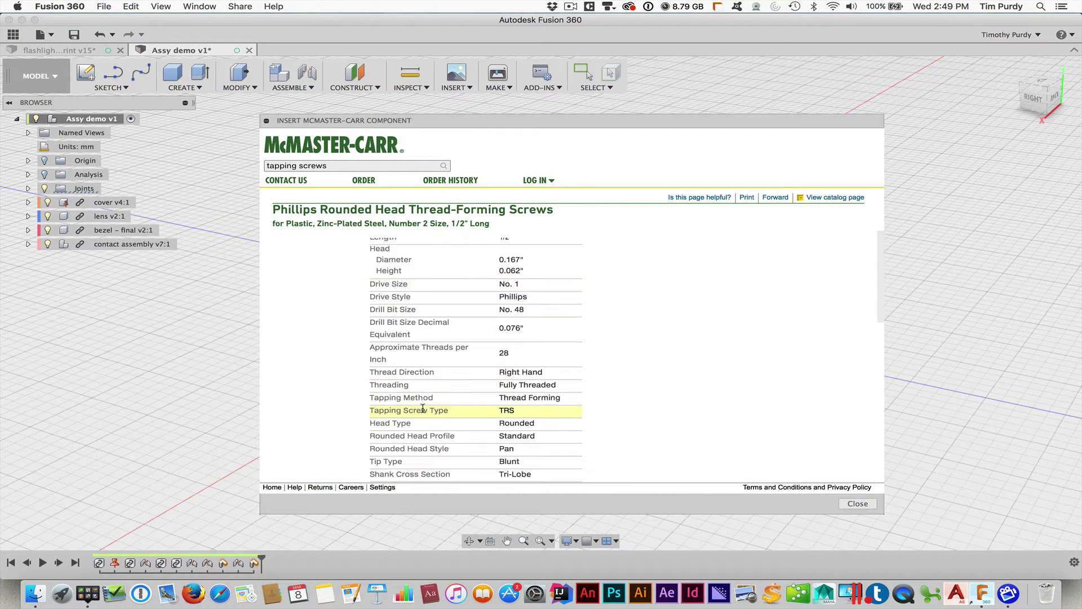
{"action": "scroll", "coordinate": [424, 385], "scroll_direction": "up", "scroll_amount": 5}
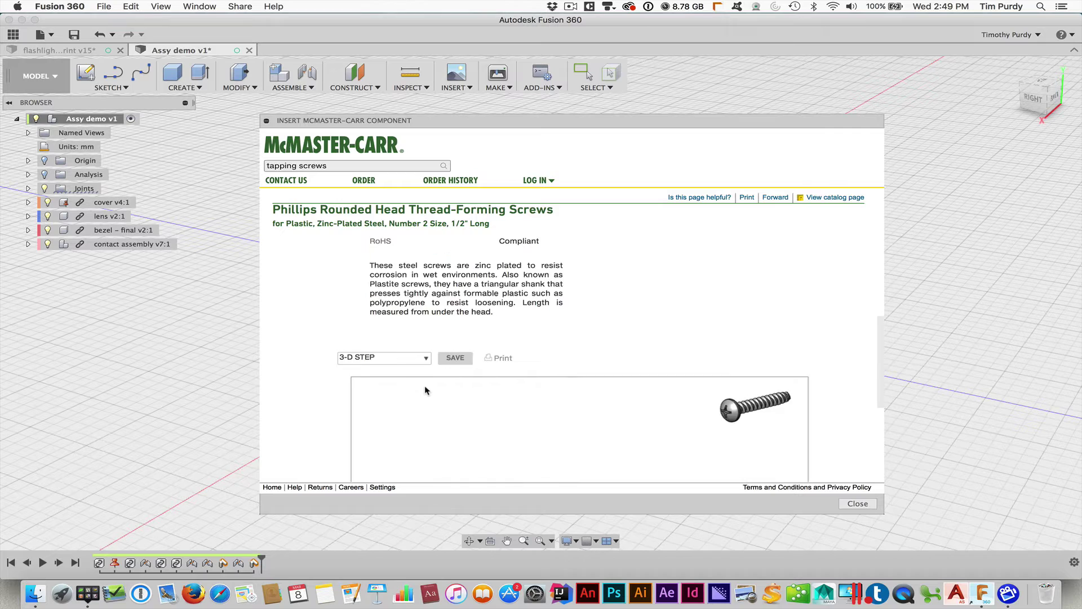
{"action": "scroll", "coordinate": [426, 386], "scroll_direction": "down", "scroll_amount": 3}
{"action": "scroll", "coordinate": [426, 386], "scroll_direction": "down", "scroll_amount": 2}
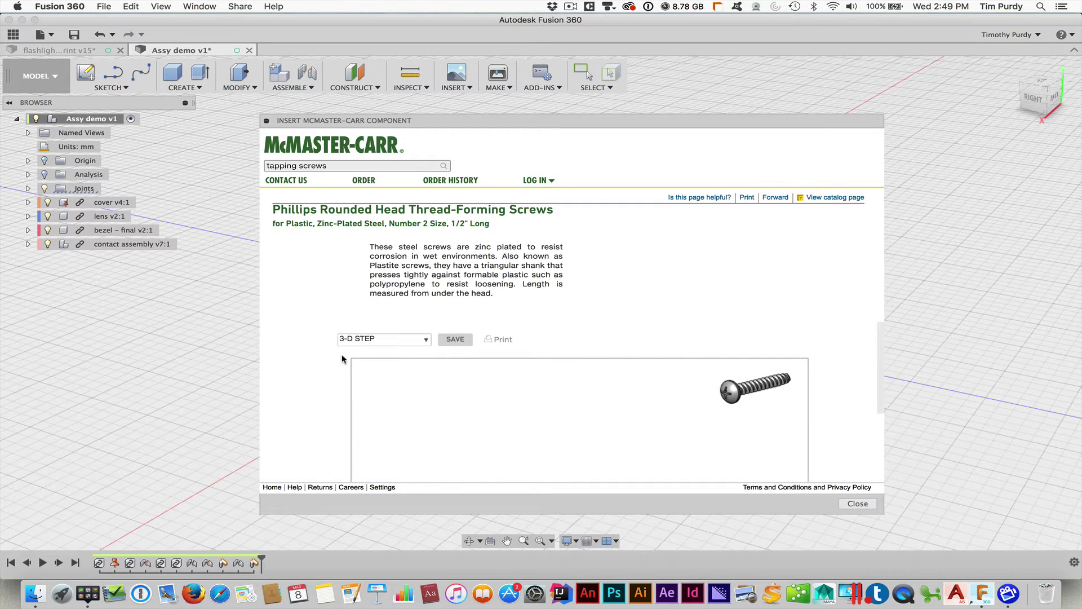
{"action": "left_click", "coordinate": [387, 339]}
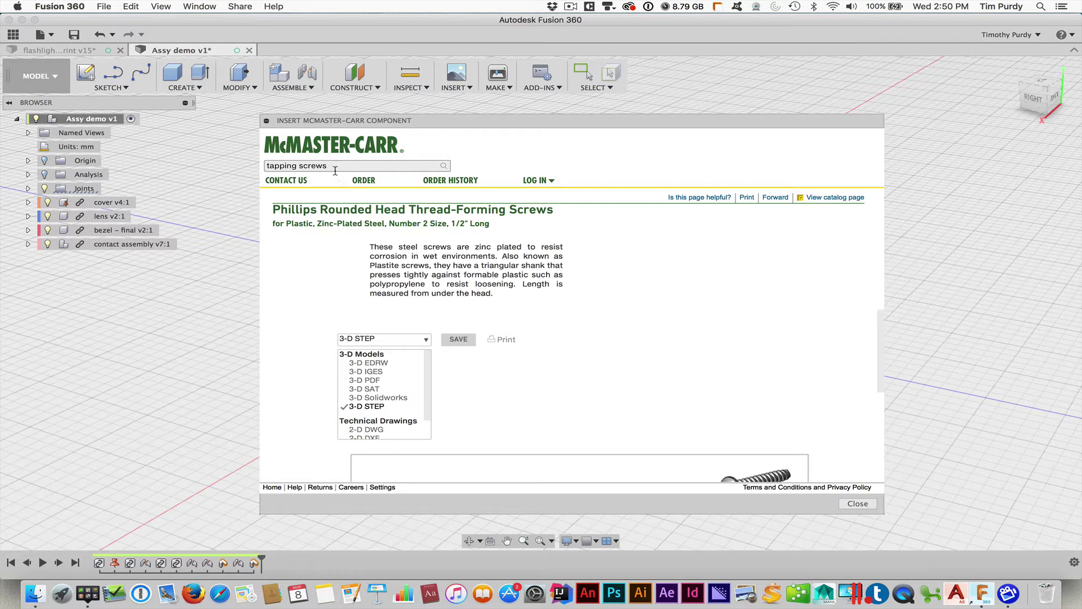
- Search the McMaster-Carr catalog for part number 94997A130
{"action": "left_click_drag", "start_coordinate": [334, 165], "coordinate": [244, 162]}
{"action": "type", "text": "94997A130"}
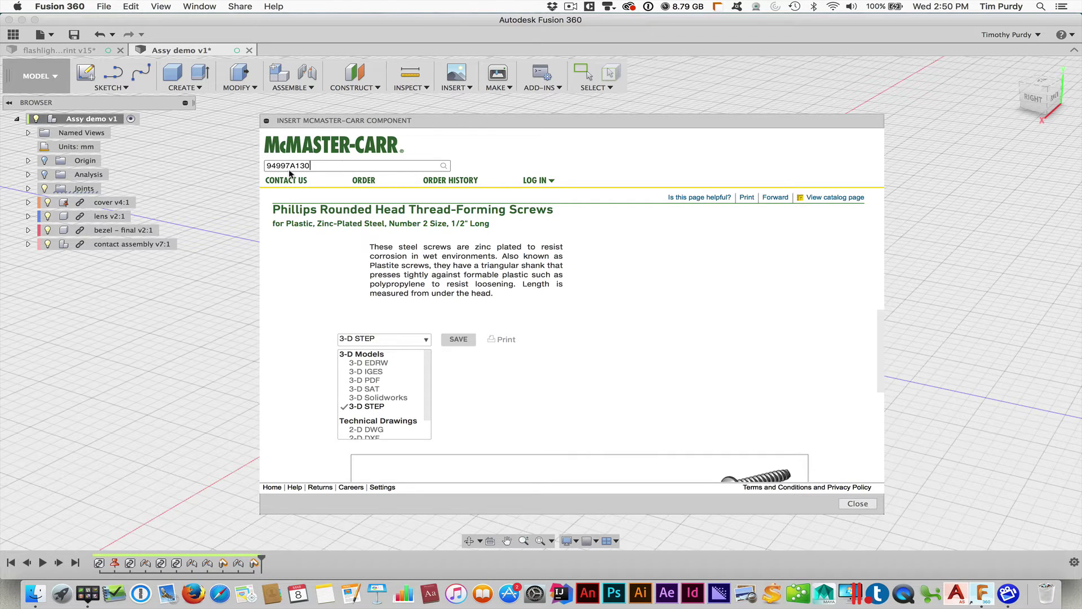
{"action": "key", "text": "Return"}
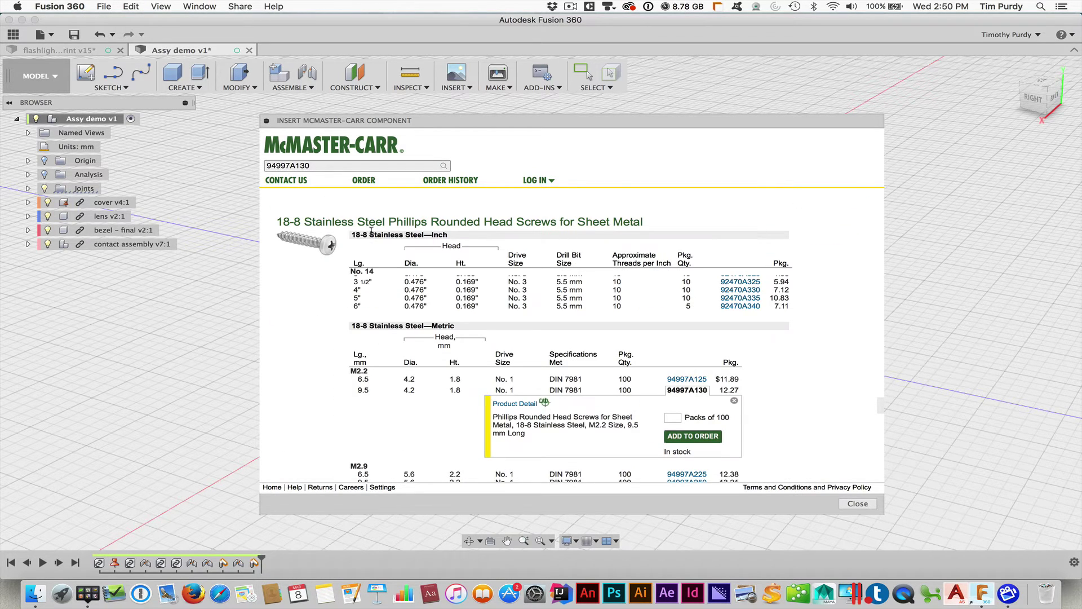
- Insert the 94997A130 screw into the assembly as a 3-D STEP model
{"action": "left_click", "coordinate": [515, 404]}
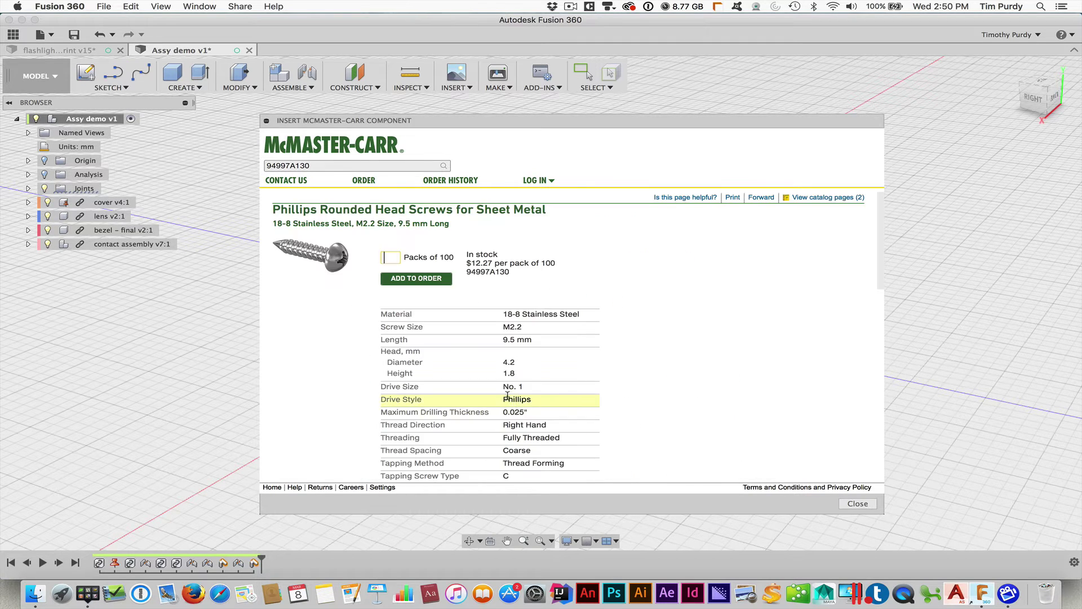
{"action": "scroll", "coordinate": [501, 388], "scroll_direction": "down", "scroll_amount": 10}
{"action": "scroll", "coordinate": [501, 388], "scroll_direction": "down", "scroll_amount": 3}
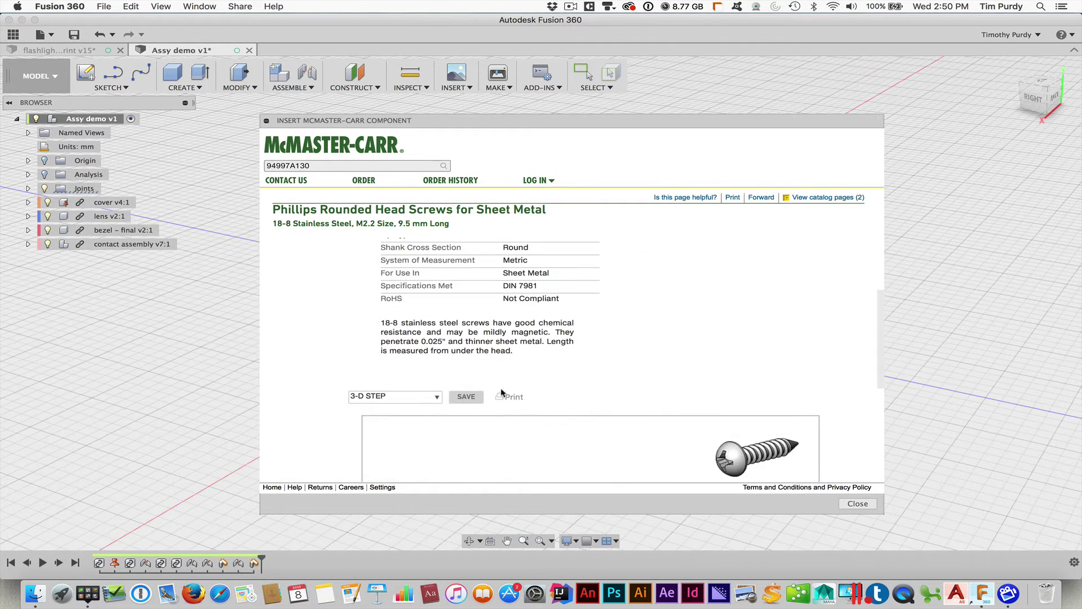
{"action": "left_click", "coordinate": [392, 397]}
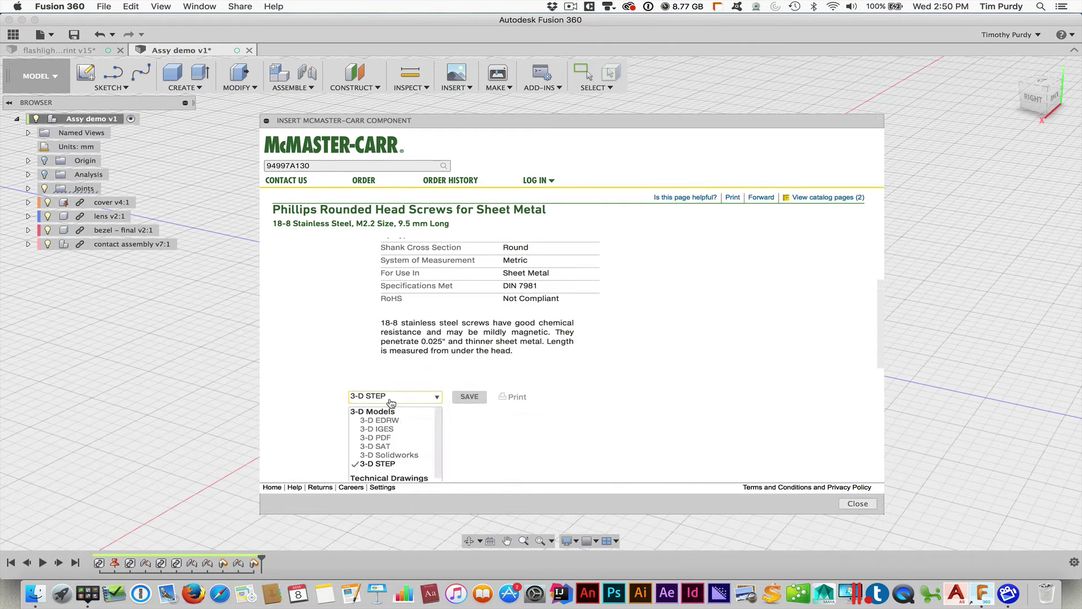
{"action": "left_click", "coordinate": [381, 463]}
{"action": "left_click", "coordinate": [466, 396]}
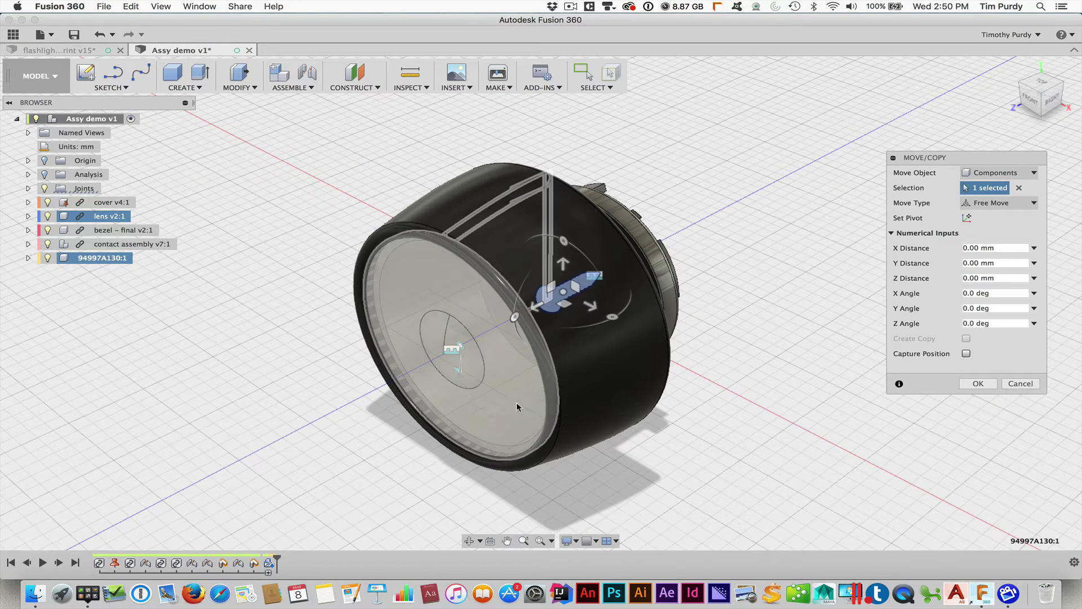
- Rotate the screw -180° about Y and move it 25.875 mm along Z
{"action": "middle_click_drag", "start_coordinate": [740, 338], "coordinate": [630, 329], "text": "shift"}
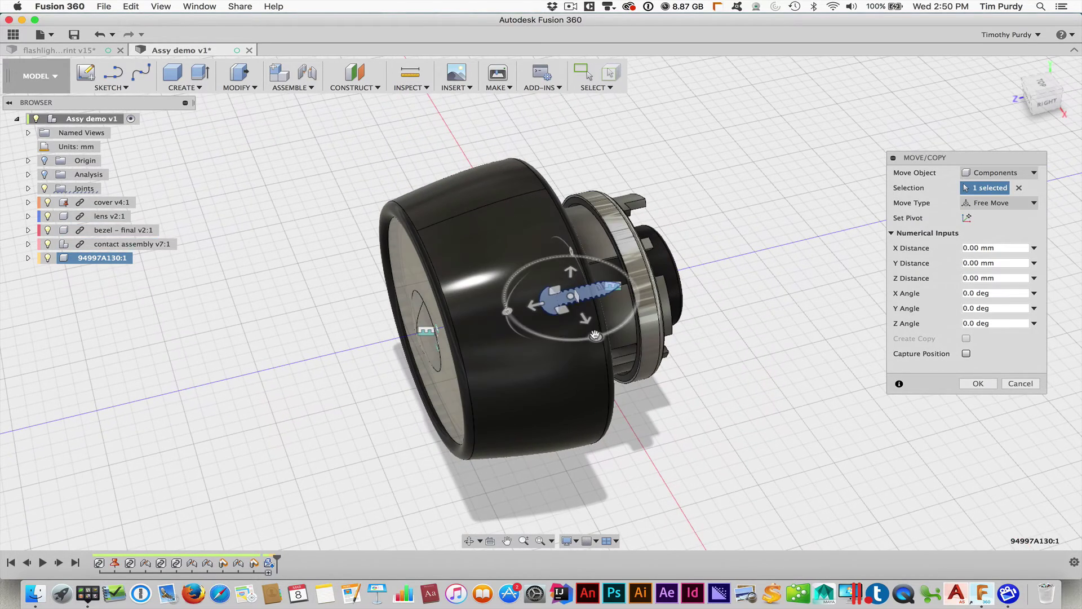
{"action": "left_click_drag", "start_coordinate": [595, 337], "coordinate": [546, 258]}
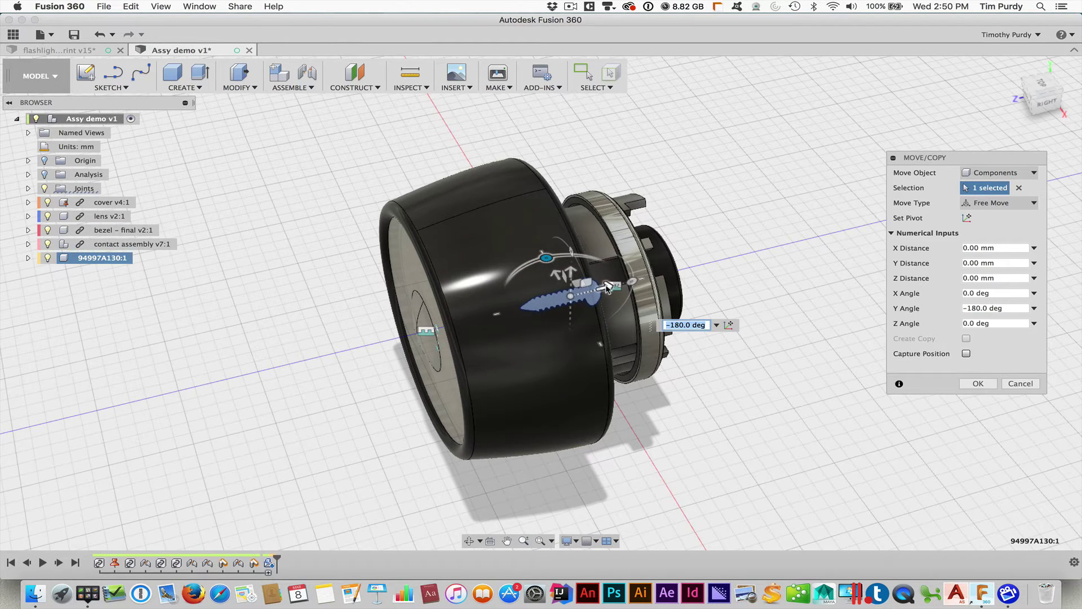
{"action": "left_click_drag", "start_coordinate": [610, 286], "coordinate": [781, 245]}
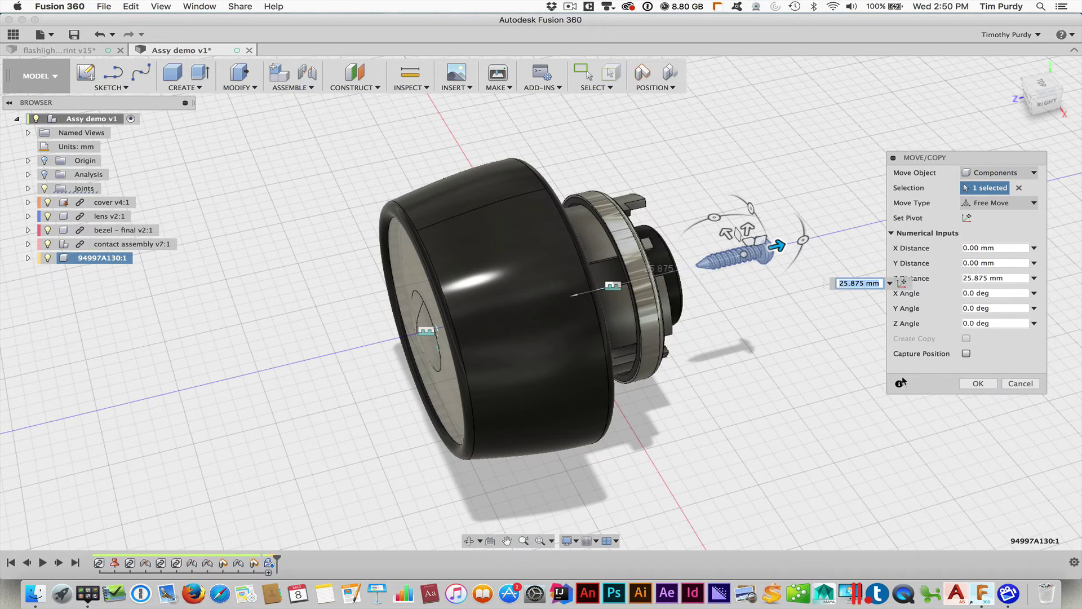
{"action": "key", "text": "Return"}
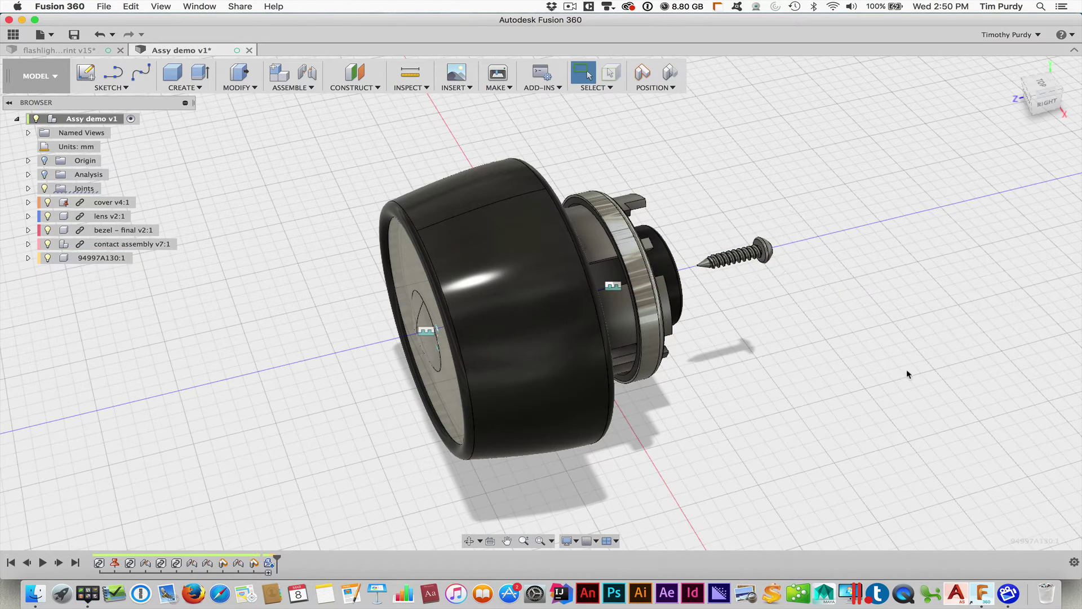
{"action": "scroll", "coordinate": [801, 273], "scroll_direction": "up", "scroll_amount": 5}
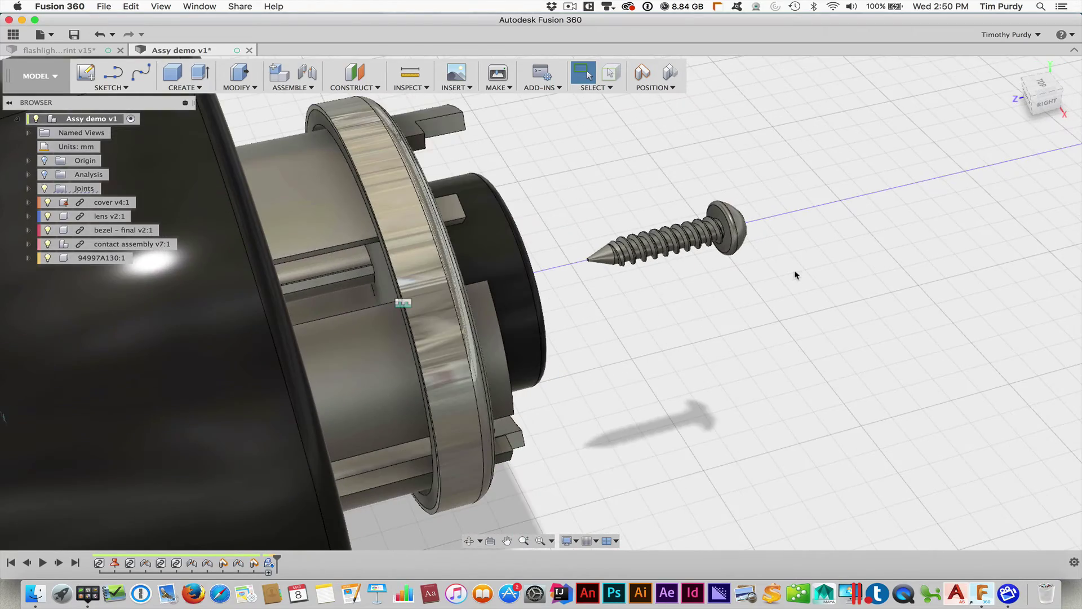
{"action": "middle_click_drag", "start_coordinate": [796, 274], "coordinate": [821, 382], "text": "shift"}
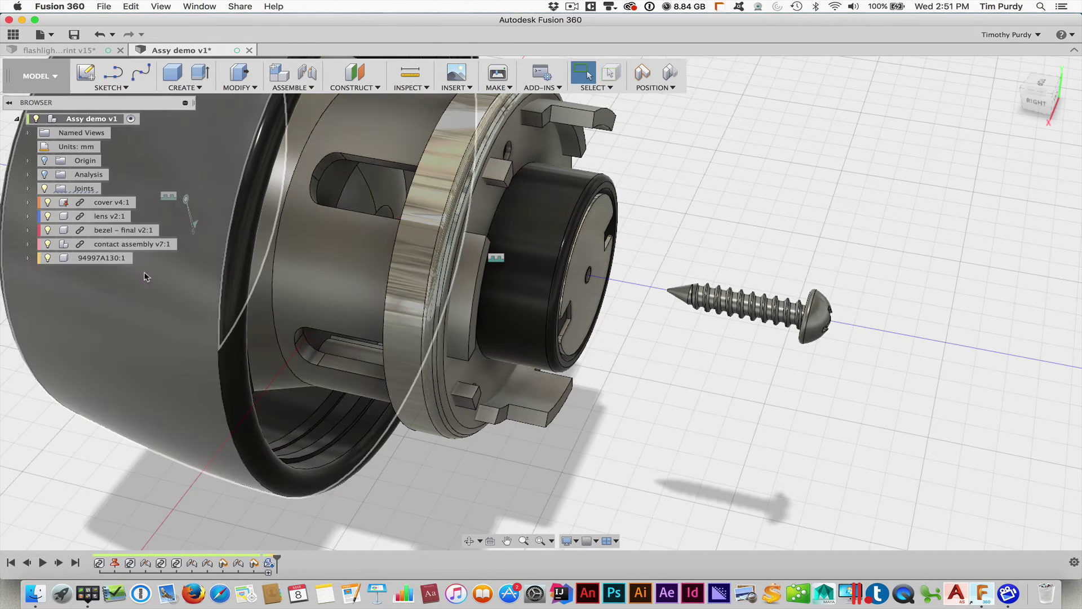
- Select Body1 under 94997A130:1 in the browser, deselect it, then start a Joint with J
{"action": "left_click", "coordinate": [28, 258]}
{"action": "left_click", "coordinate": [39, 286]}
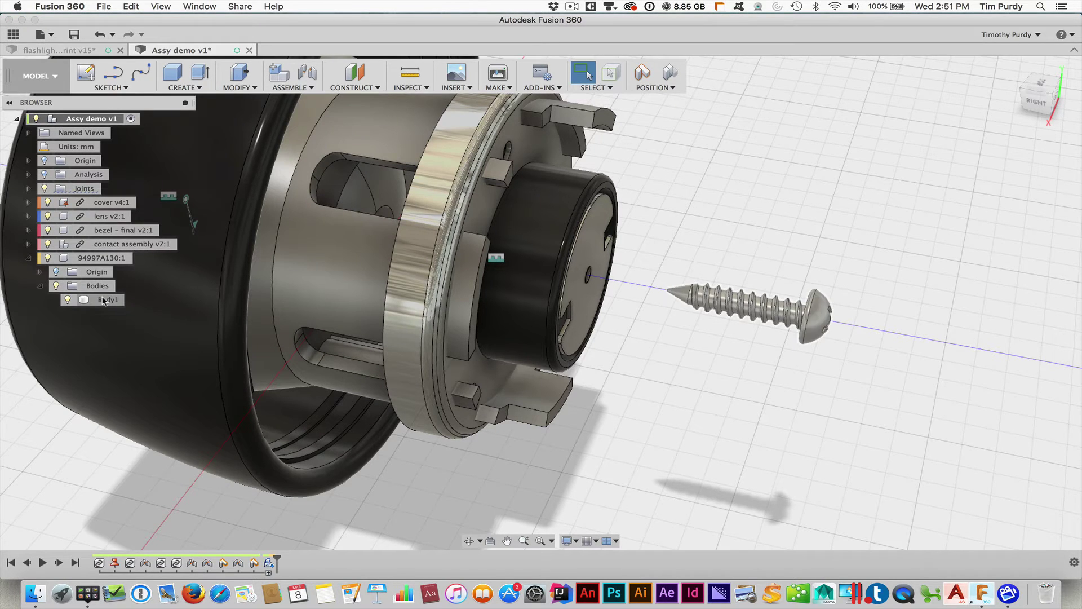
{"action": "left_click", "coordinate": [103, 300]}
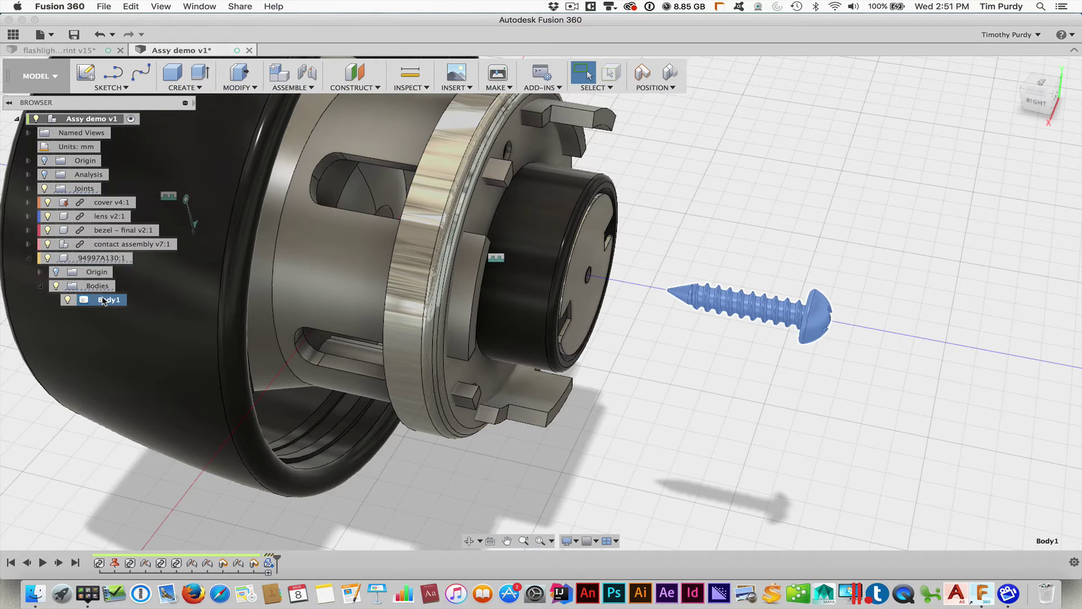
{"action": "left_click", "coordinate": [27, 258]}
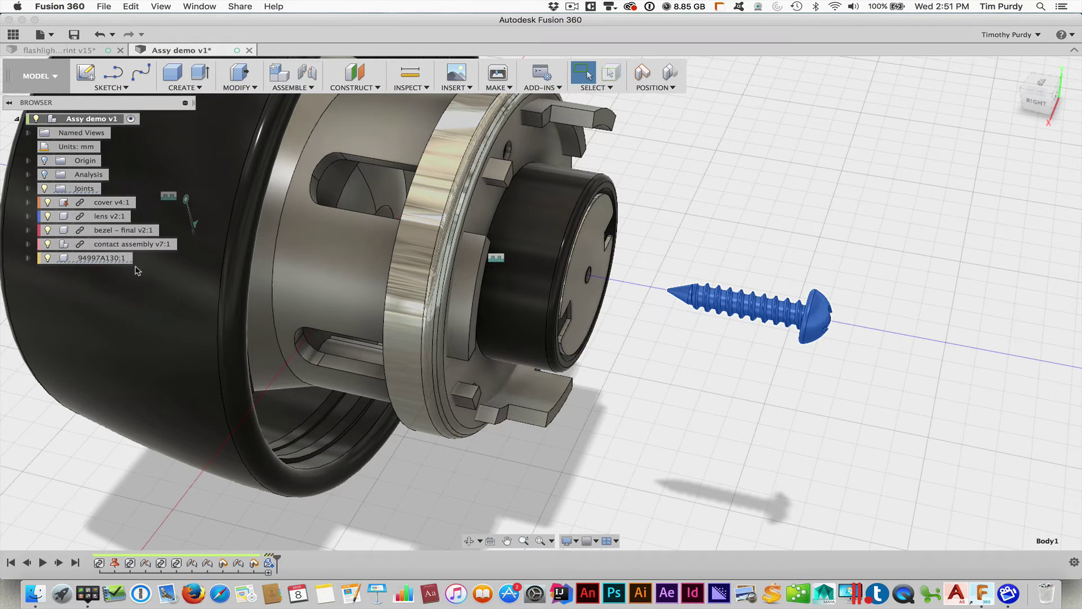
{"action": "left_click", "coordinate": [763, 236]}
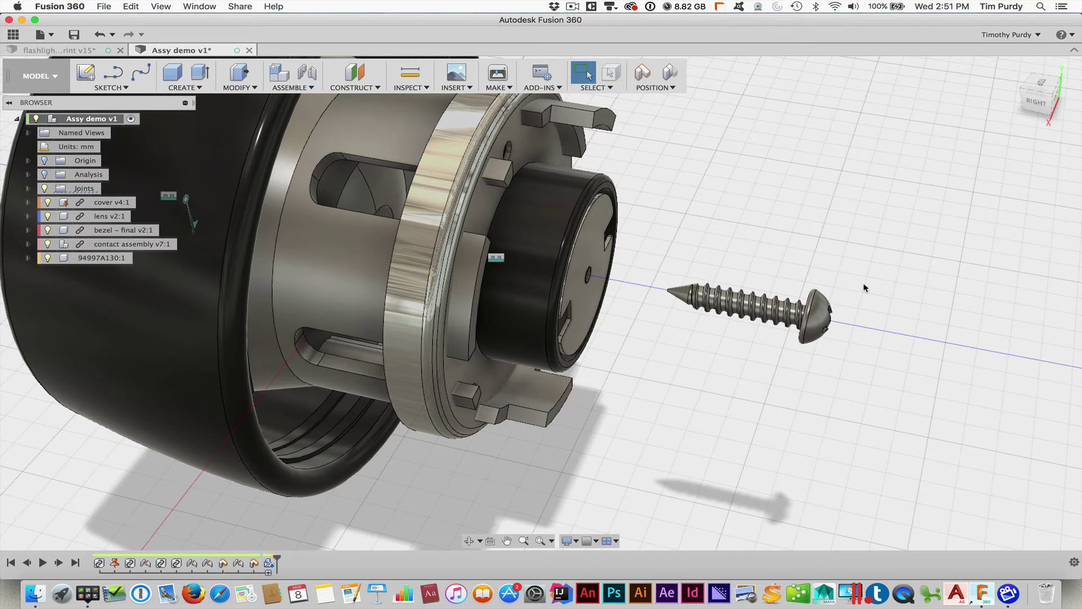
{"action": "key", "text": "j"}
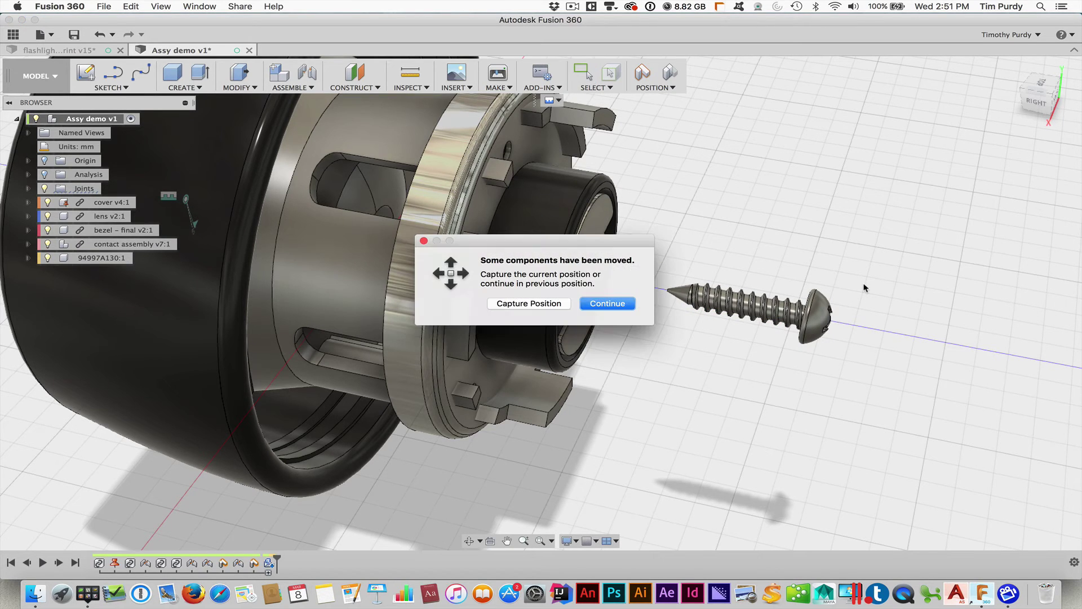
- Capture the screw's moved position and pick its head as the first joint point
{"action": "left_click", "coordinate": [529, 303]}
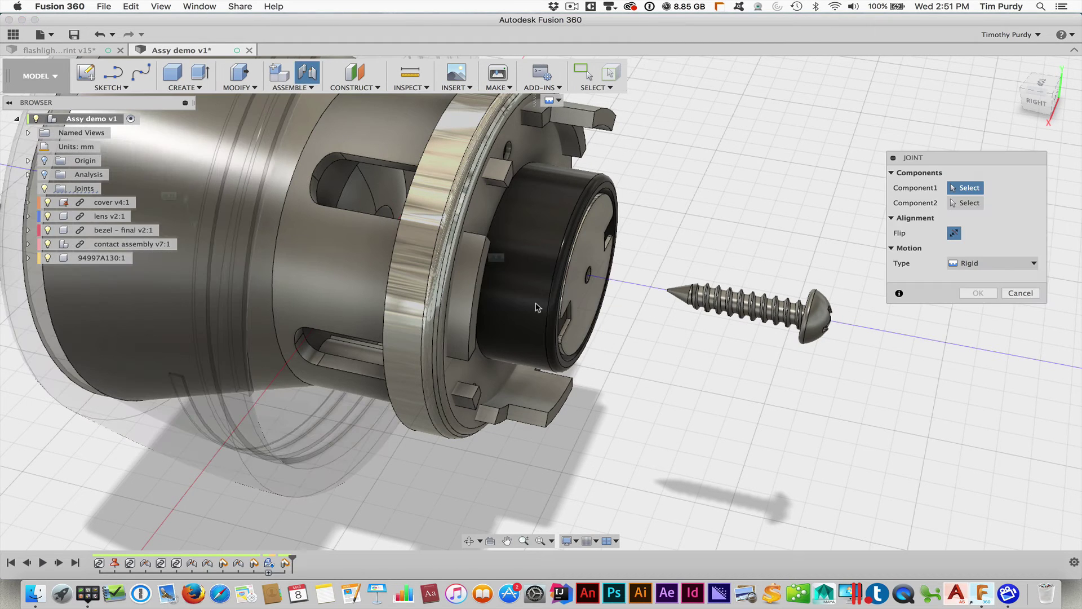
{"action": "middle_click_drag", "start_coordinate": [758, 368], "coordinate": [794, 367], "text": "shift"}
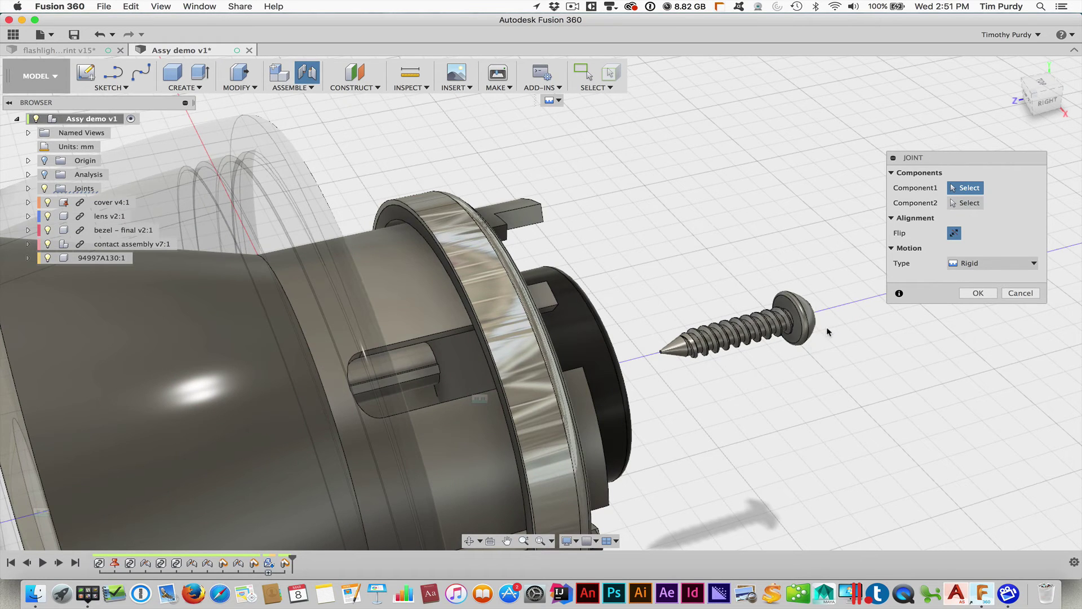
{"action": "scroll", "coordinate": [806, 327], "scroll_direction": "up", "scroll_amount": 5}
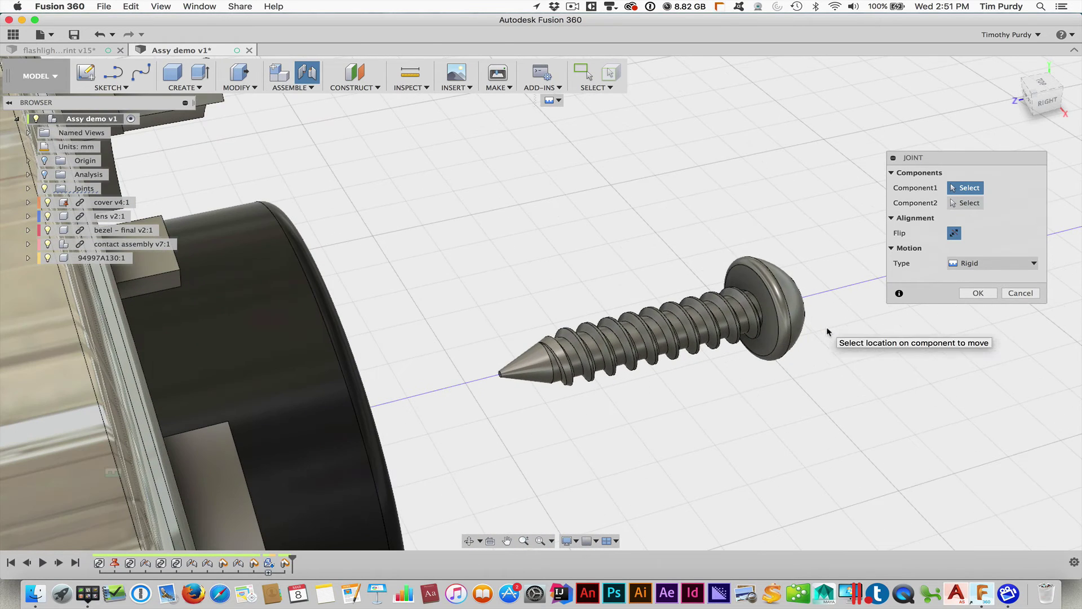
{"action": "left_click", "coordinate": [771, 297]}
- Pick the small bezel hole as the second joint point and confirm the joint
{"action": "middle_click_drag", "start_coordinate": [629, 256], "coordinate": [716, 334], "text": "shift"}
{"action": "scroll", "coordinate": [716, 335], "scroll_direction": "up", "scroll_amount": 5}
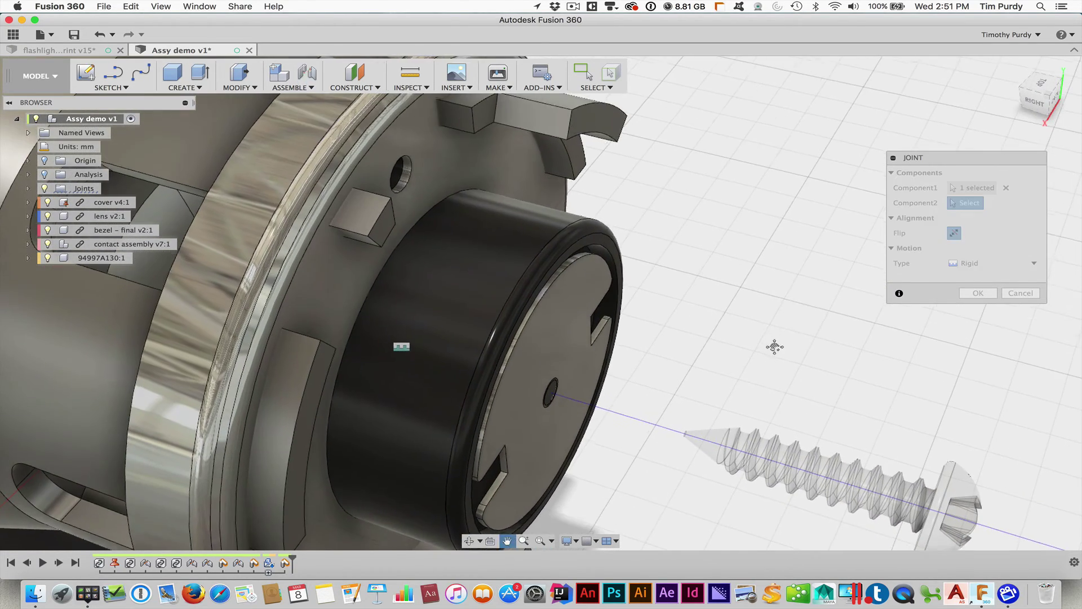
{"action": "left_click", "coordinate": [407, 183]}
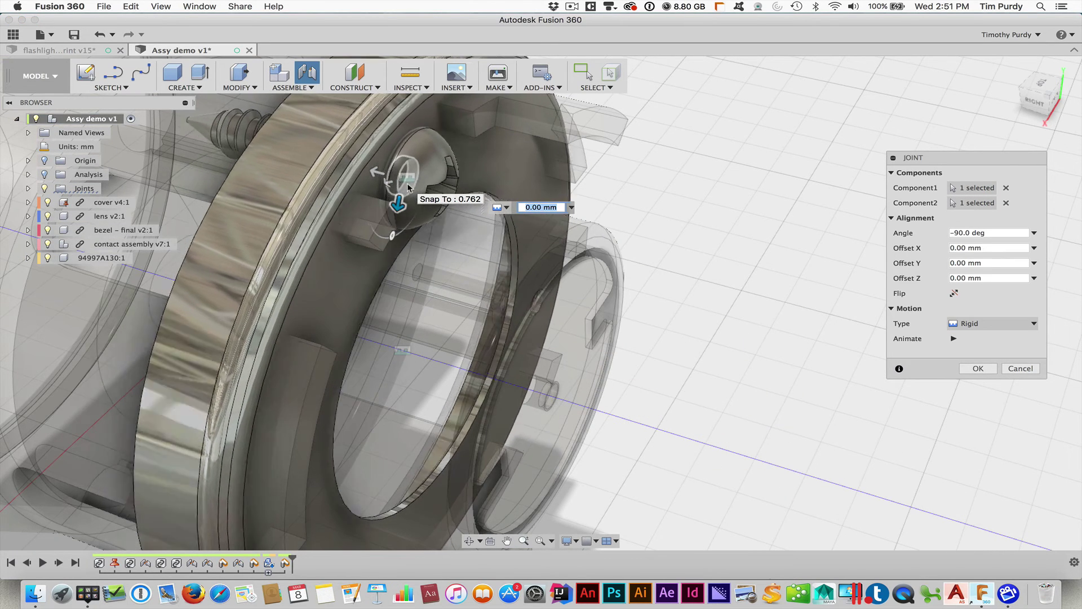
{"action": "left_click", "coordinate": [975, 370]}
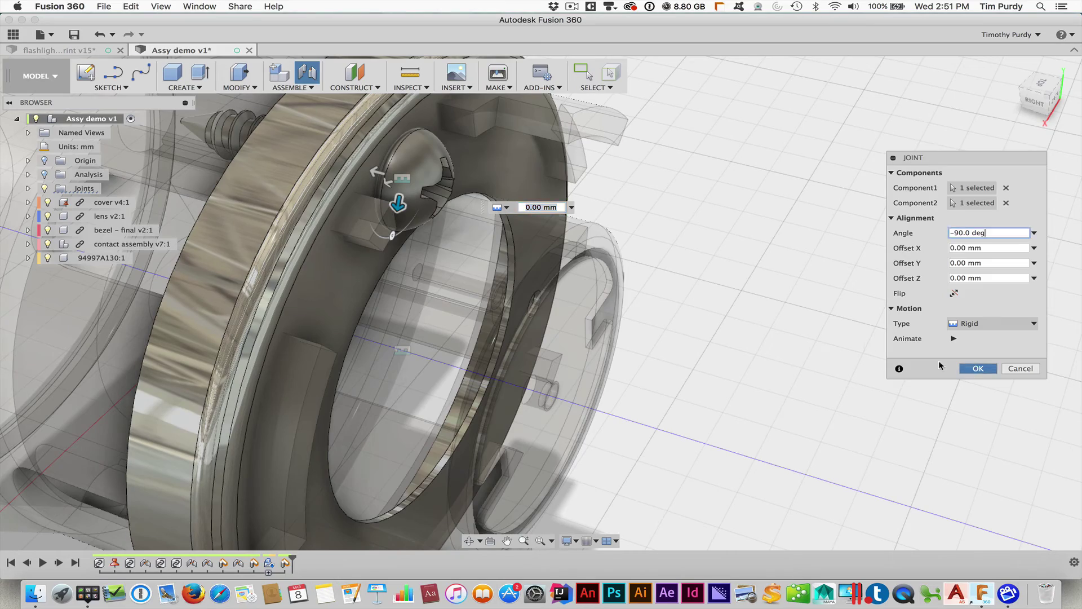
{"action": "middle_click_drag", "start_coordinate": [726, 331], "coordinate": [774, 320], "text": "shift"}
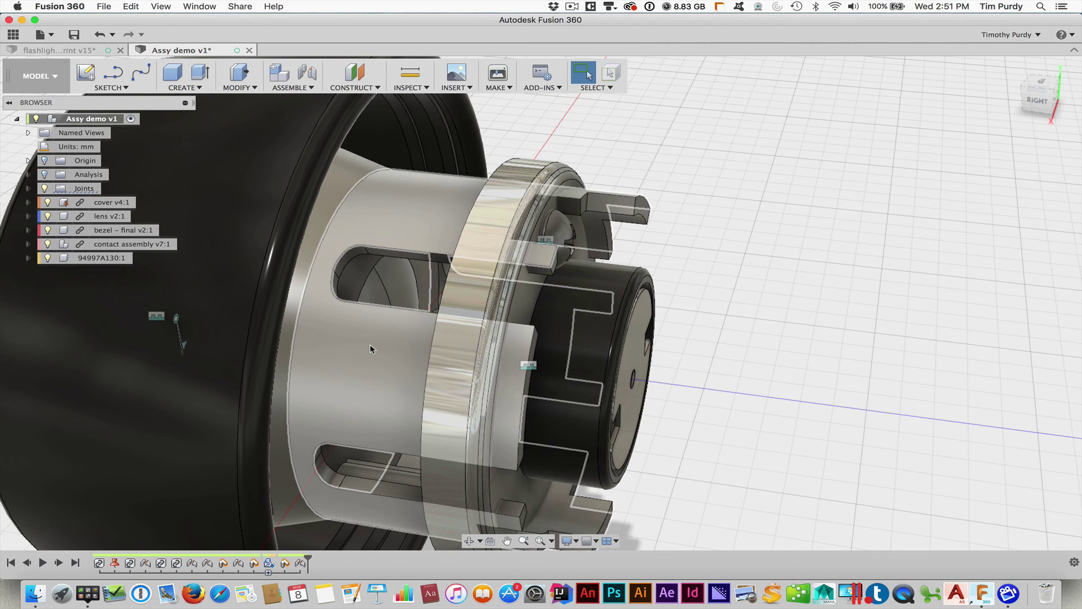
{"action": "scroll", "coordinate": [701, 265], "scroll_direction": "down", "scroll_amount": 5}
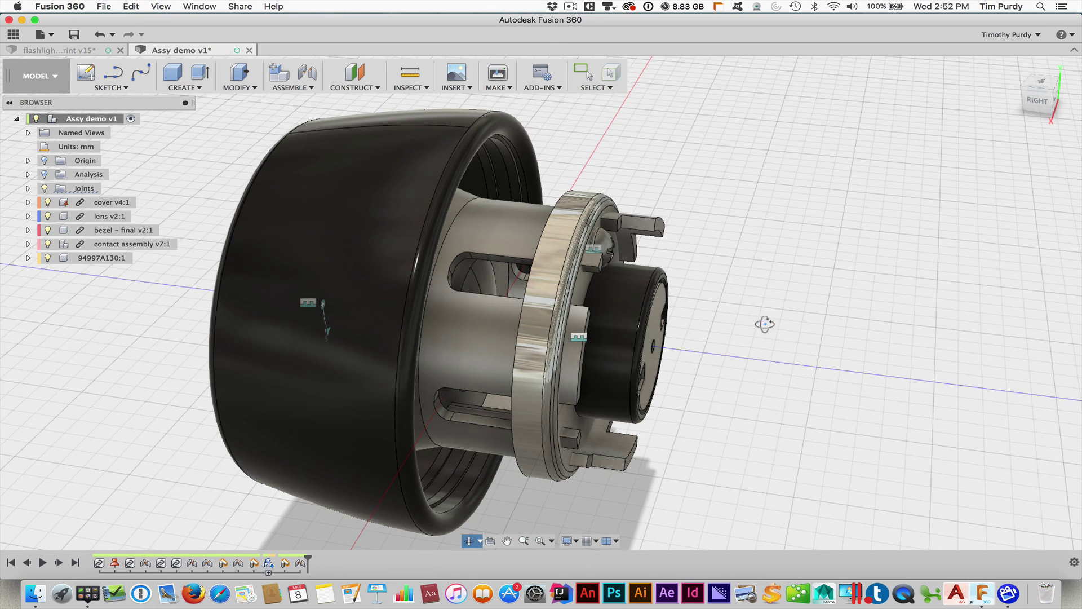
{"action": "middle_click_drag", "start_coordinate": [763, 321], "coordinate": [748, 323], "text": "shift"}
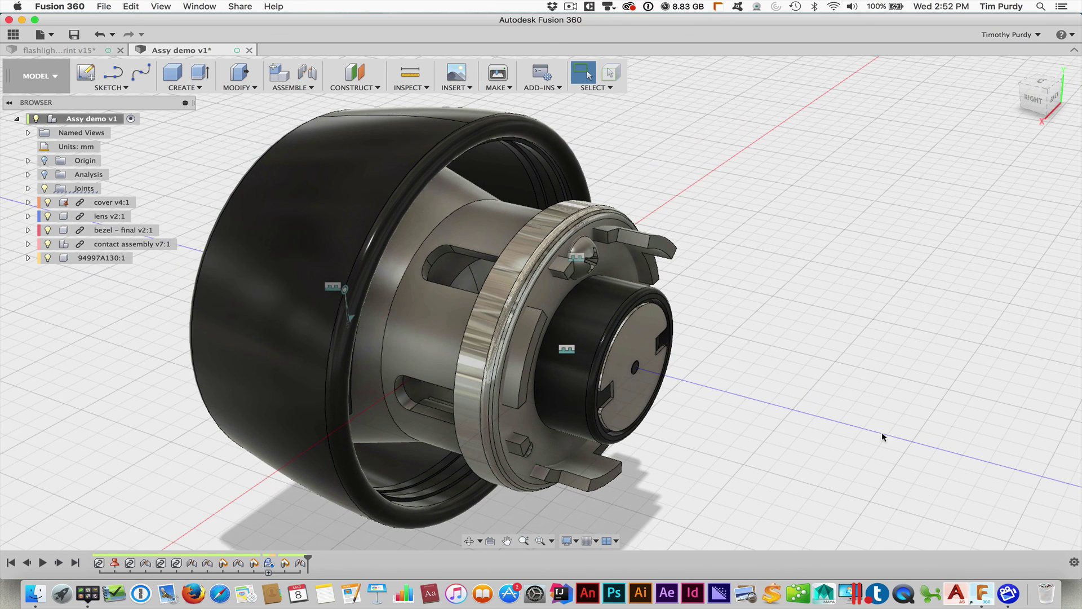